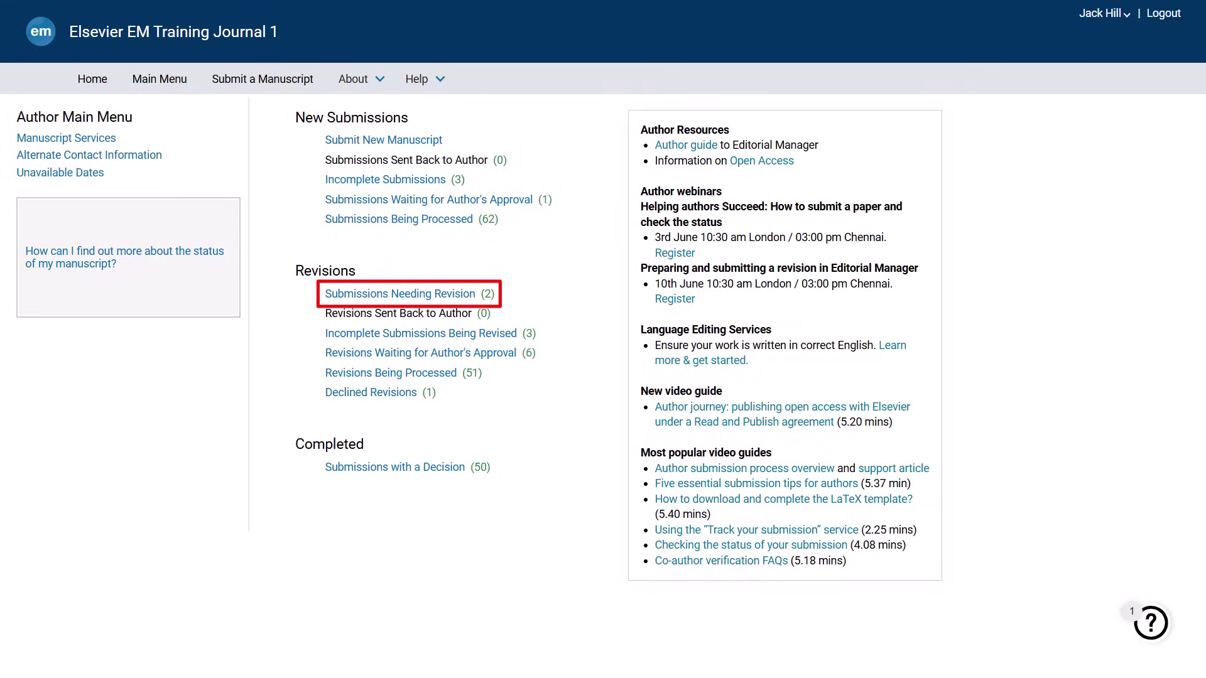
- Start revising the first manuscript from the Submissions Needing Revision list
{"action": "left_click", "coordinate": [405, 294]}
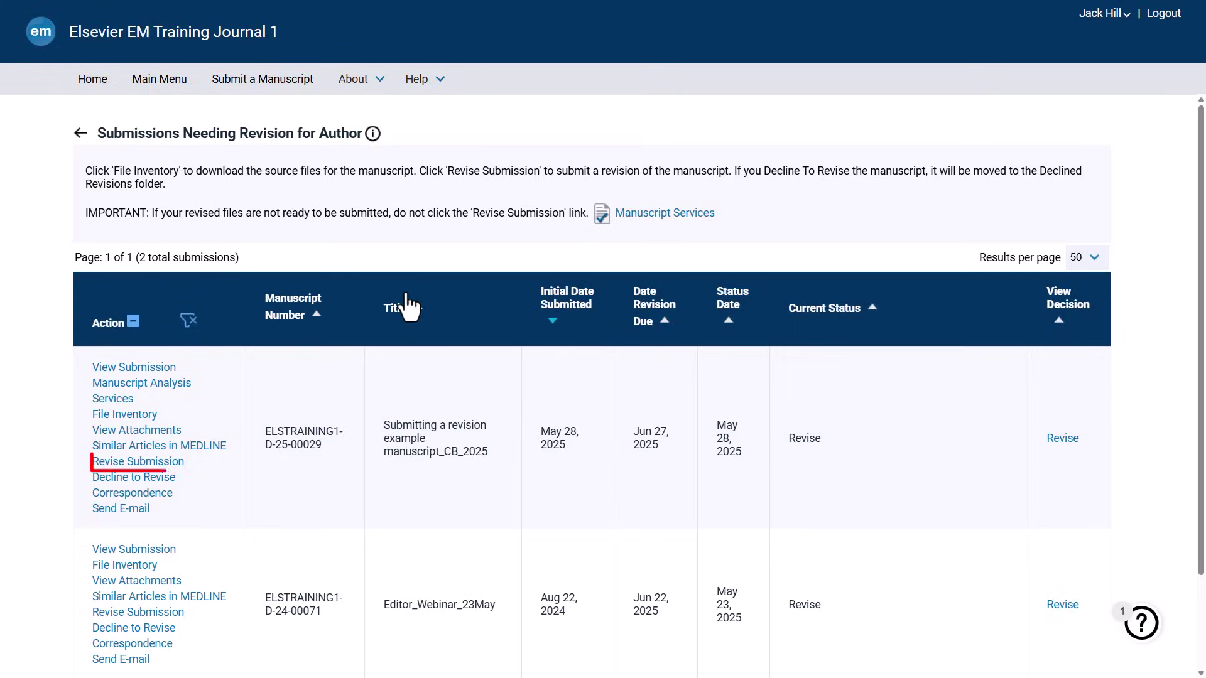
{"action": "left_click", "coordinate": [168, 462]}
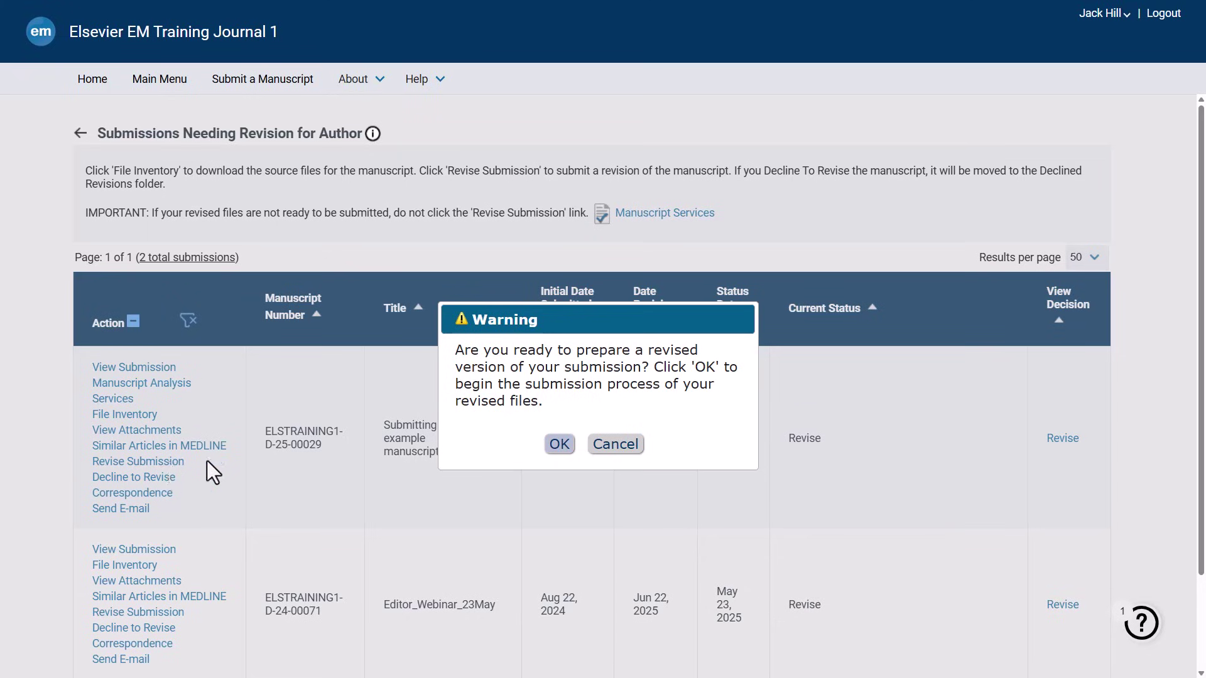
- Confirm the revision warning, keep Full Length Article as the type, and proceed to Attach Files
{"action": "left_click", "coordinate": [557, 446]}
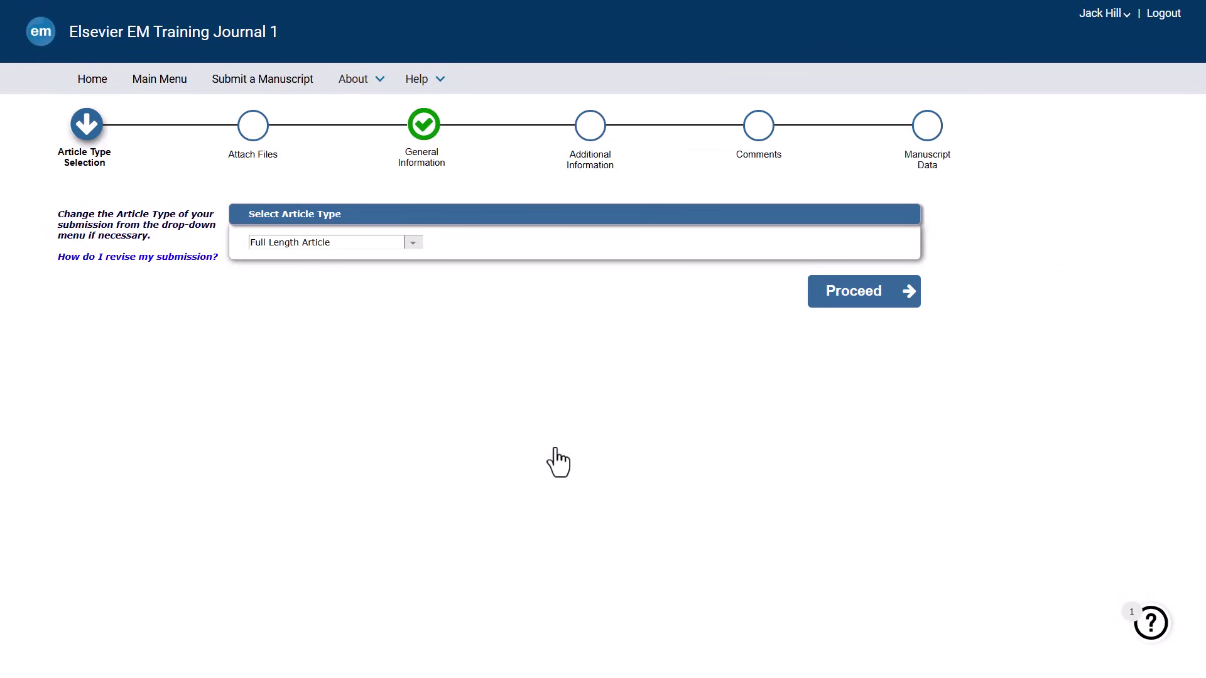
{"action": "left_click", "coordinate": [411, 244]}
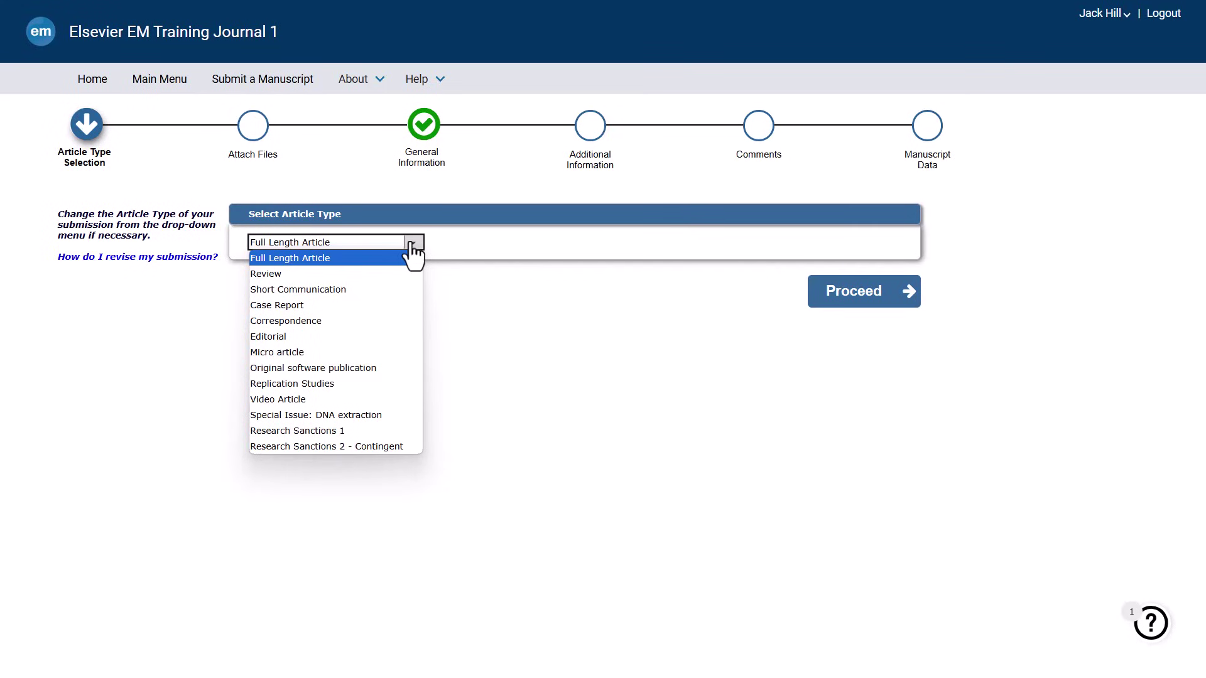
{"action": "left_click", "coordinate": [412, 245]}
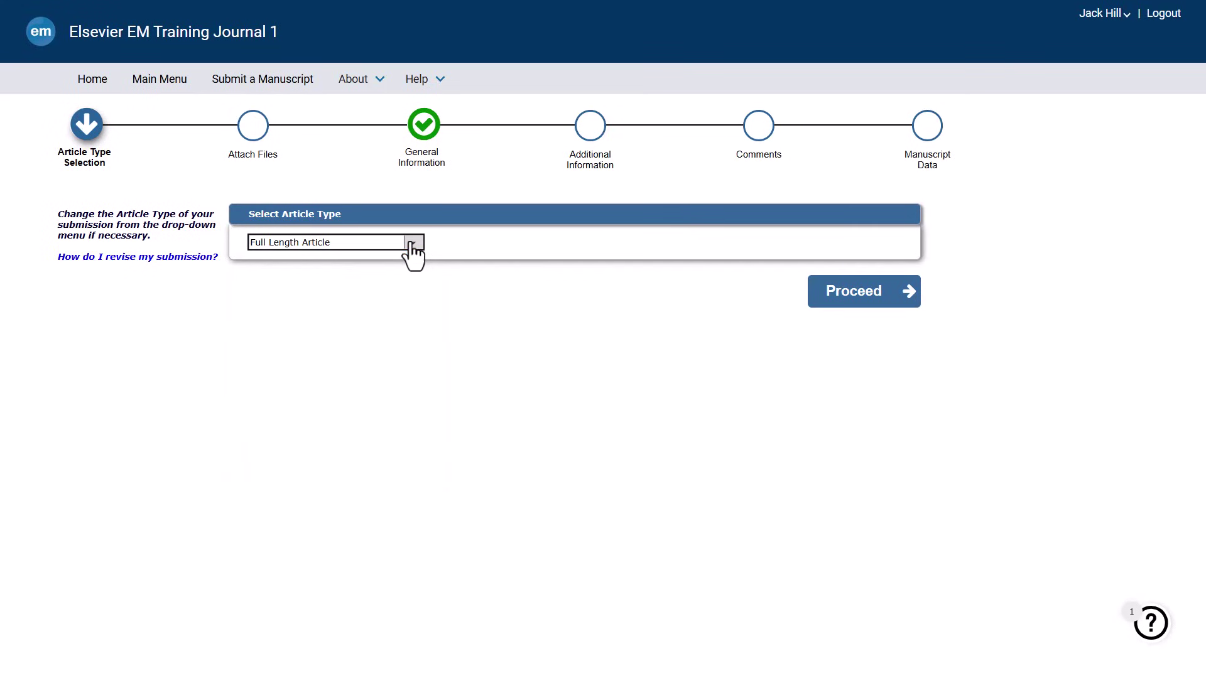
{"action": "left_click", "coordinate": [835, 299]}
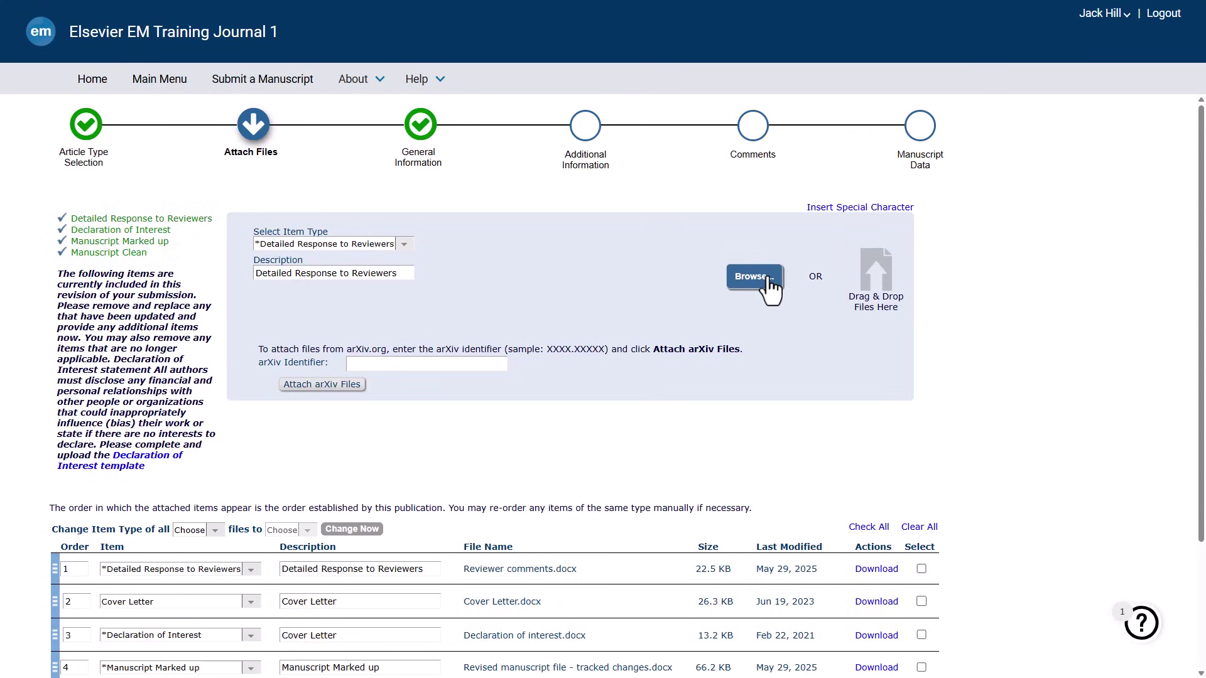
{"action": "scroll", "coordinate": [770, 290], "scroll_direction": "down", "scroll_amount": 3}
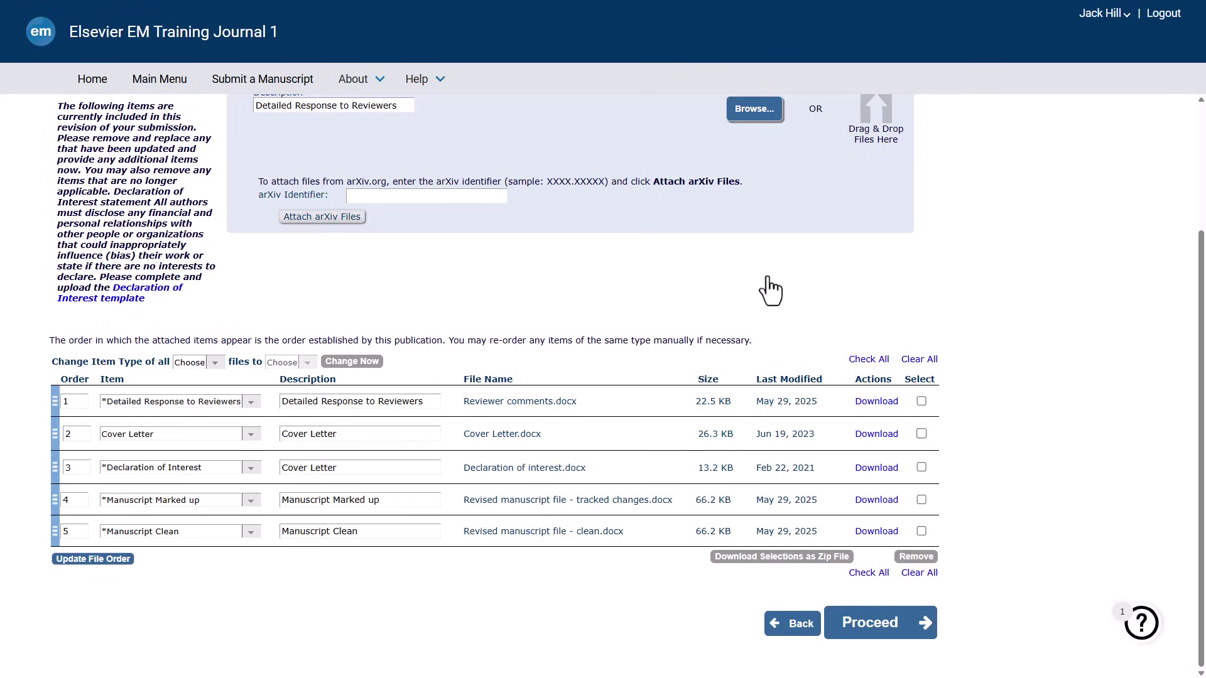
- Proceed from Attach Files to the General Information step
{"action": "left_click", "coordinate": [876, 622]}
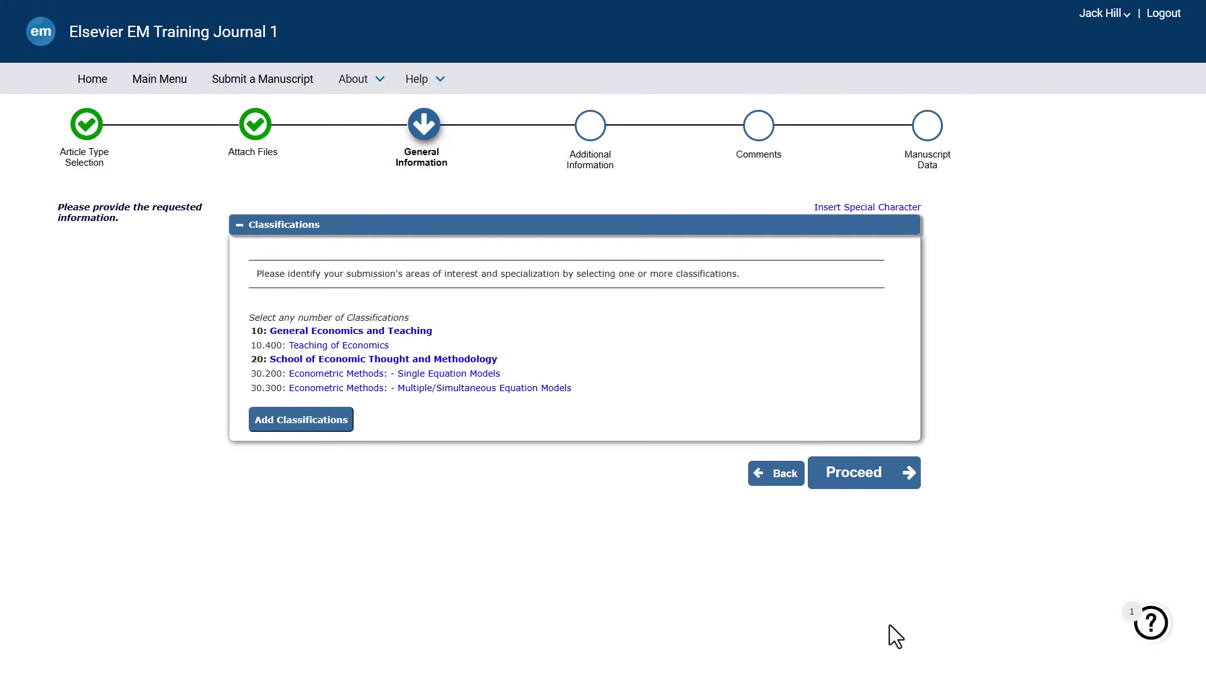
- Proceed from General Information to the Additional Information questionnaire
{"action": "left_click", "coordinate": [871, 473]}
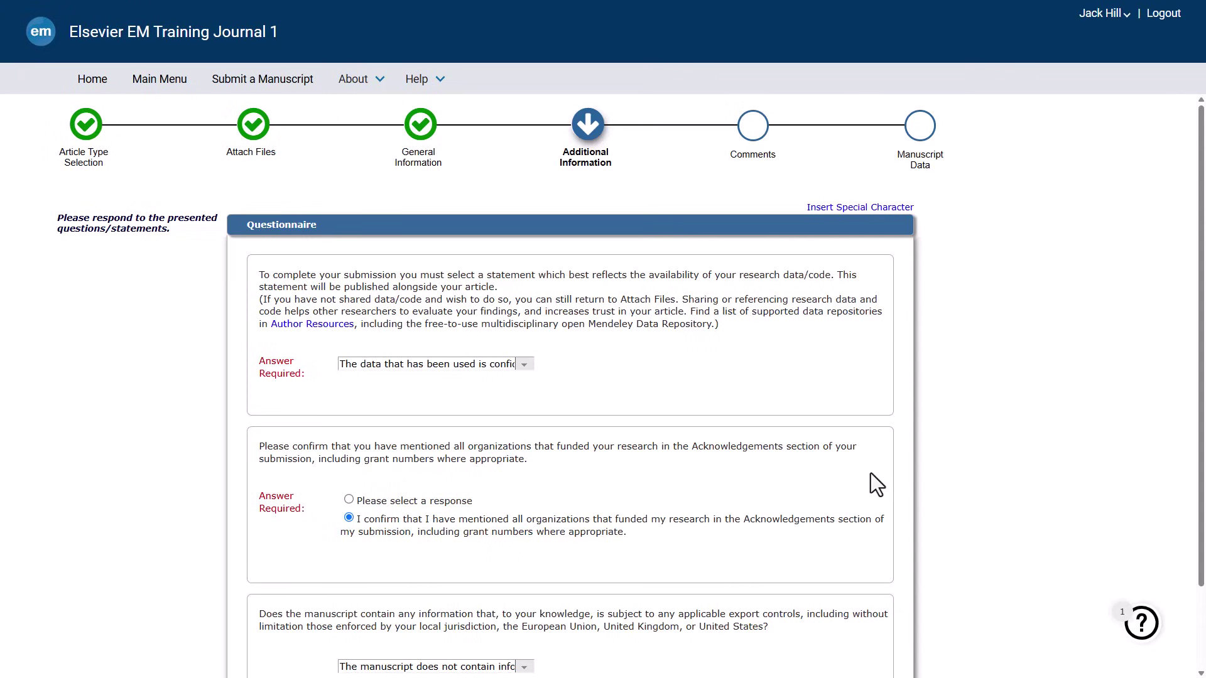
{"action": "scroll", "coordinate": [870, 473], "scroll_direction": "down", "scroll_amount": 2}
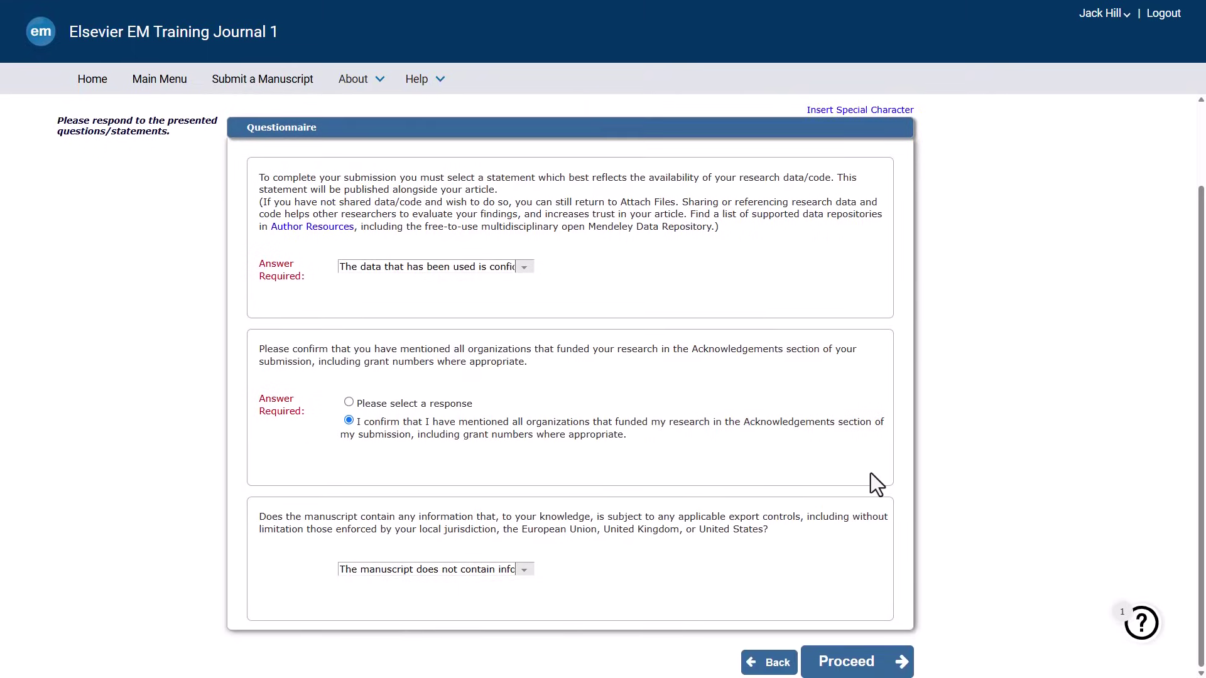
- Proceed from the questionnaire to the Comments step
{"action": "left_click", "coordinate": [865, 663]}
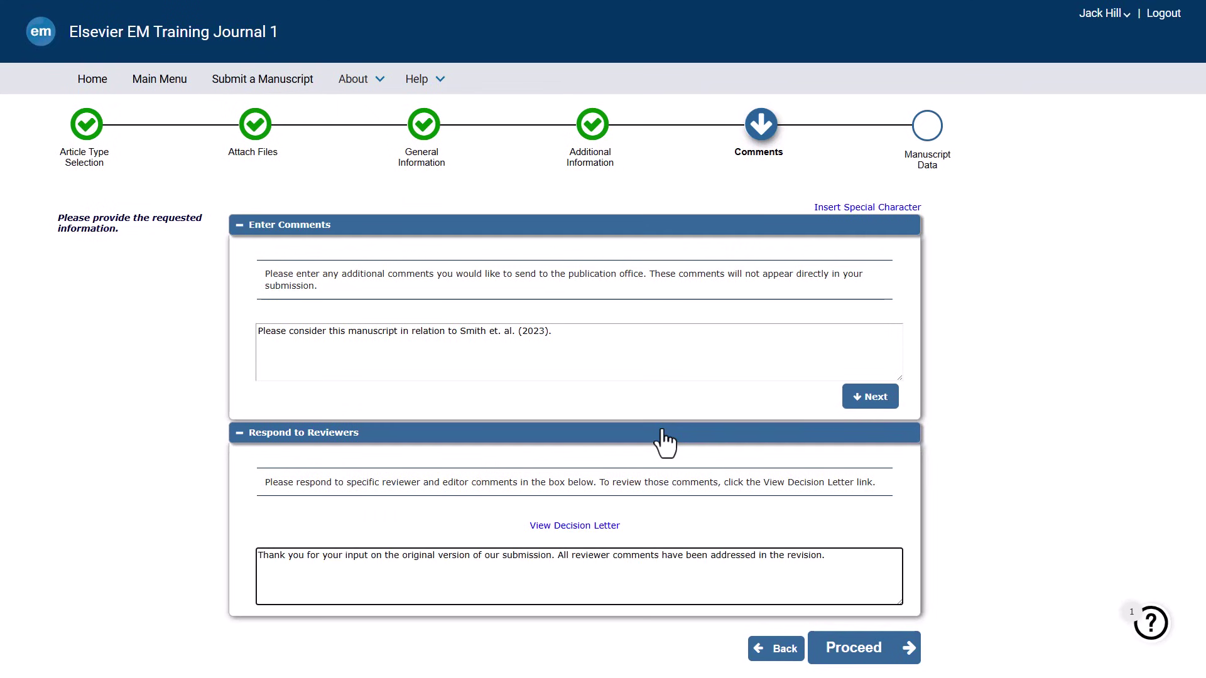
- Proceed to Manuscript Data and expand the Authors list for review
{"action": "left_click", "coordinate": [881, 655]}
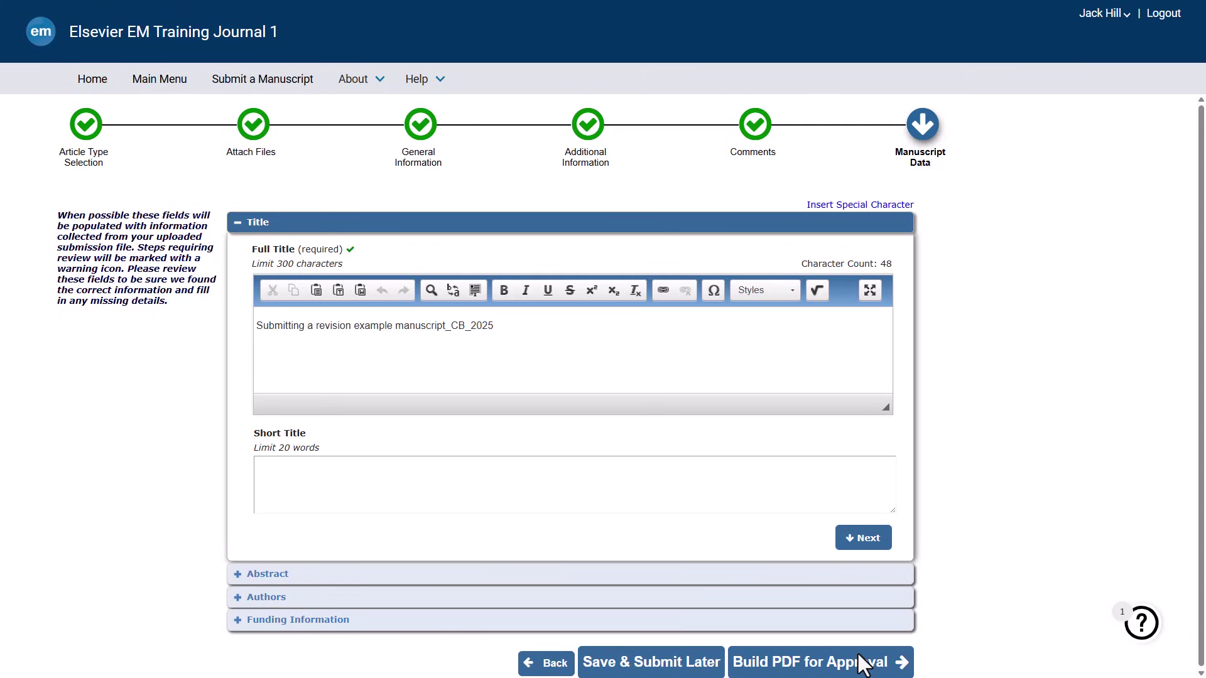
{"action": "left_click", "coordinate": [895, 659]}
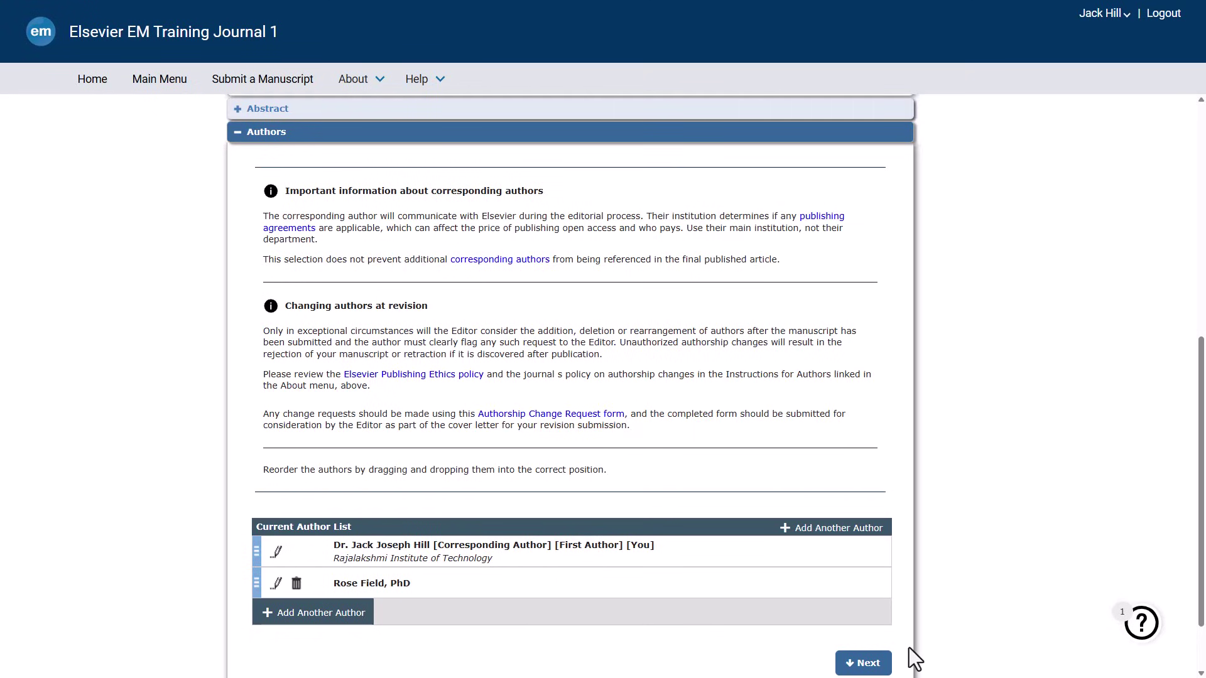
{"action": "scroll", "coordinate": [908, 657], "scroll_direction": "up", "scroll_amount": 5}
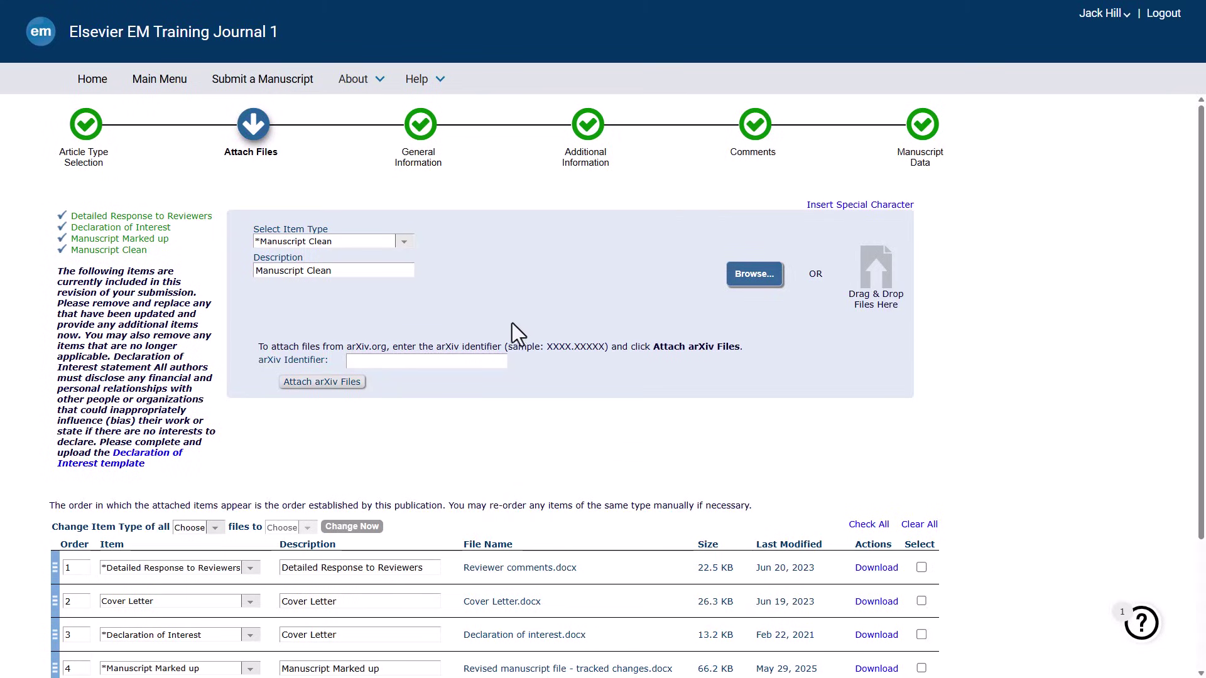
{"action": "left_click", "coordinate": [397, 247]}
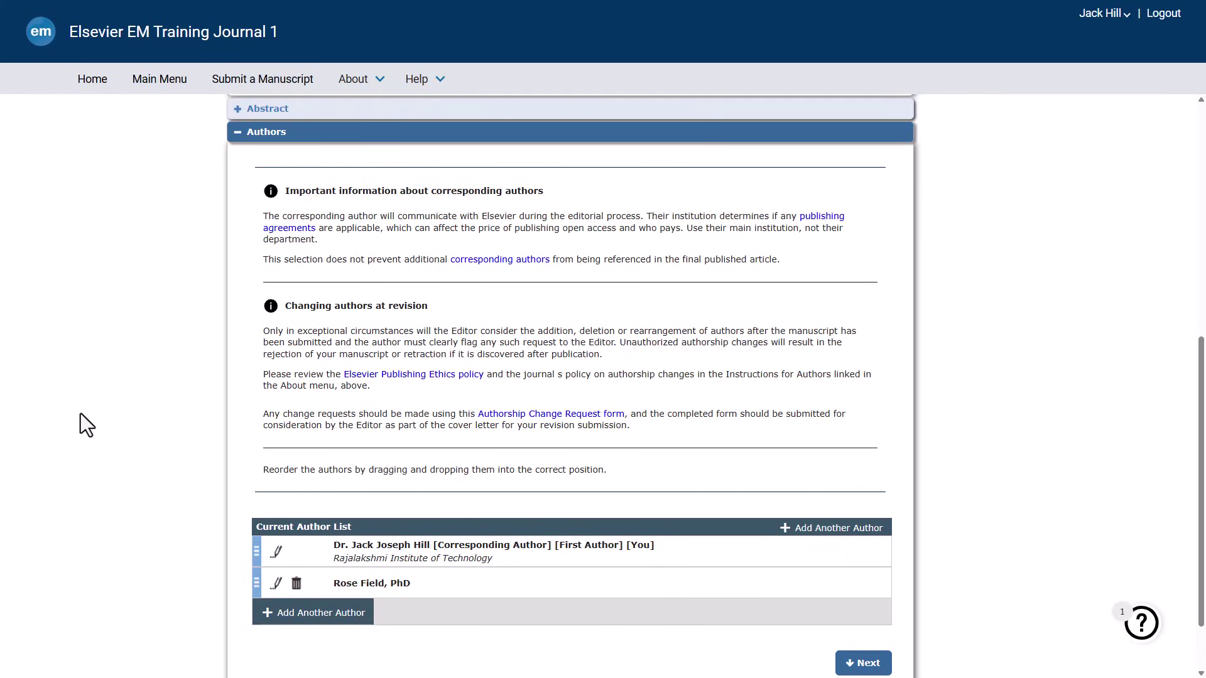
{"action": "left_click", "coordinate": [277, 584]}
{"action": "scroll", "coordinate": [572, 384], "scroll_direction": "down", "scroll_amount": 1}
- Expand Funding Information and view the Grant Recipient choices for a new funding source
{"action": "left_click", "coordinate": [298, 619]}
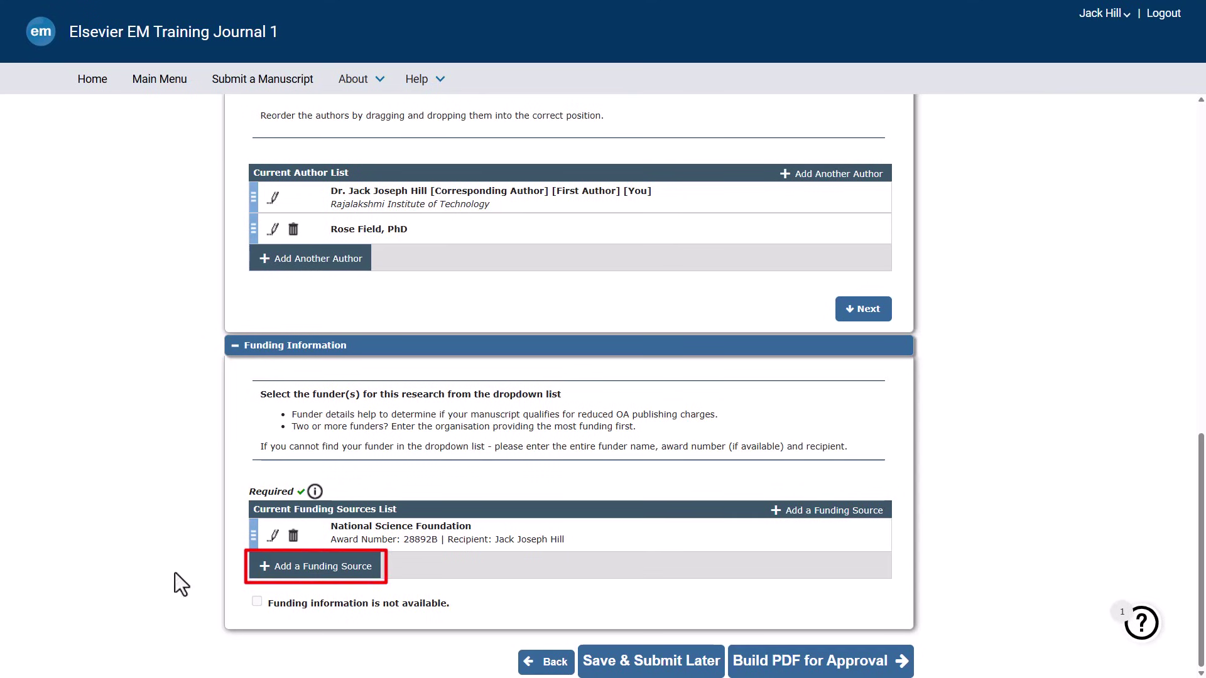
{"action": "left_click", "coordinate": [287, 566]}
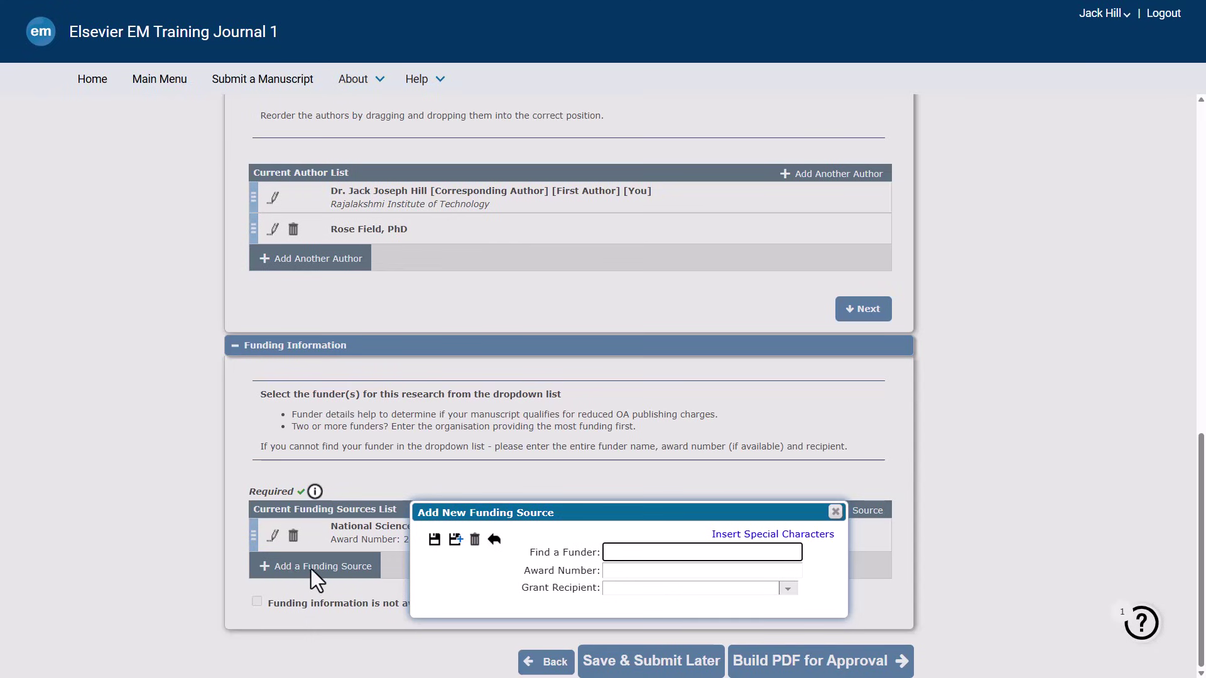
{"action": "left_click", "coordinate": [773, 592]}
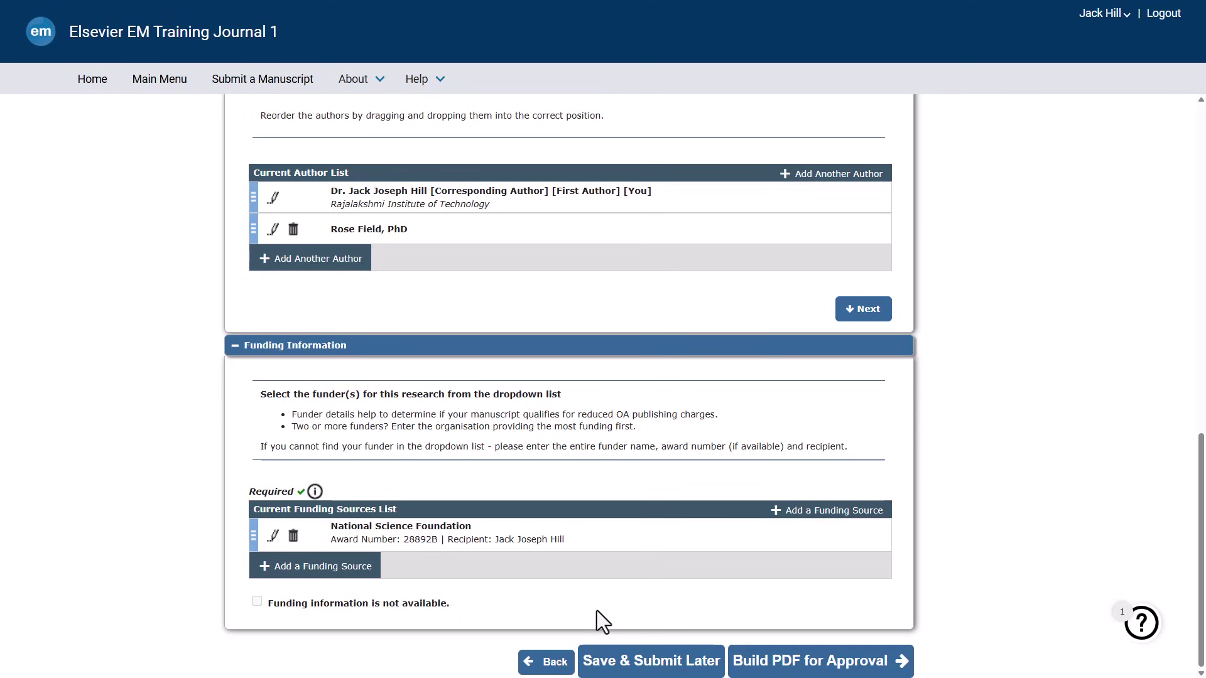
- Build the revision PDF for approval, reaching Revisions Waiting for Approval by Author
{"action": "left_click", "coordinate": [775, 660]}
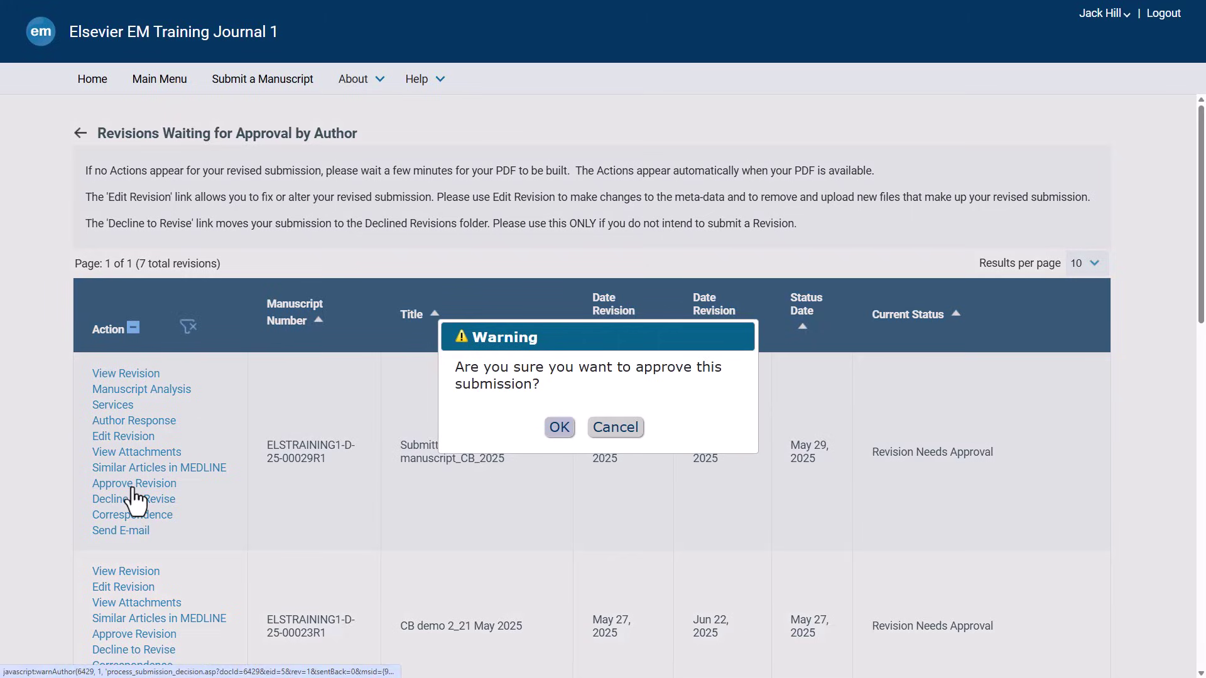
- Approve revised submission ELSTRAINING1-D-25-00029R1 and confirm the approval warning
{"action": "left_click", "coordinate": [133, 487]}
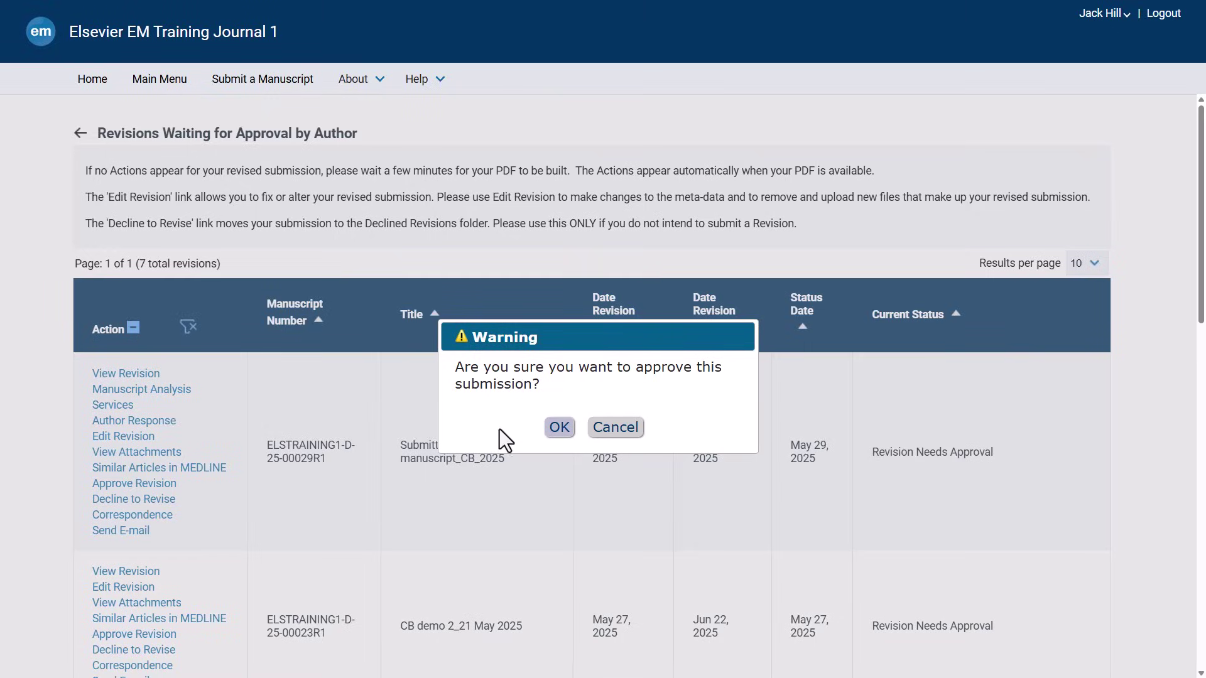
{"action": "left_click", "coordinate": [558, 426]}
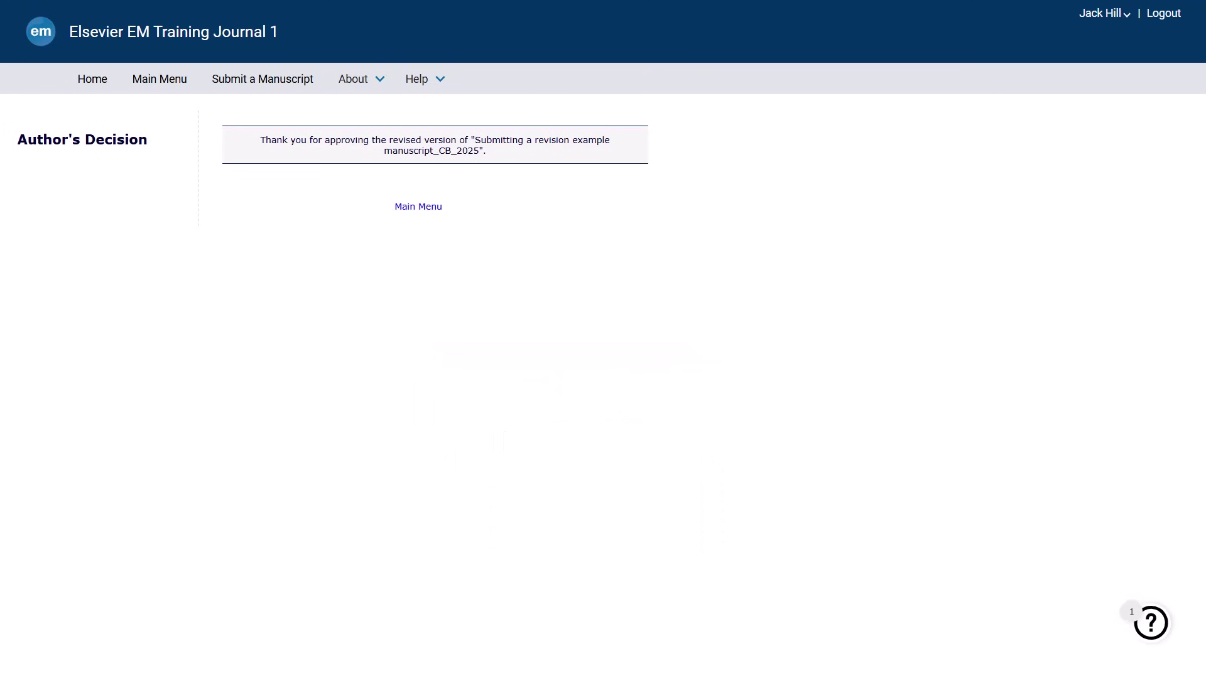